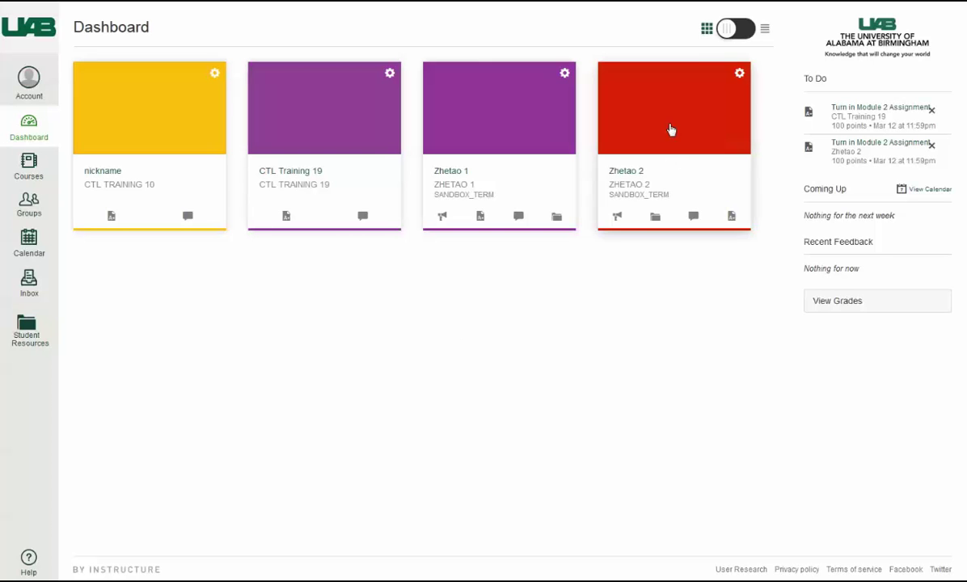
Switch the dashboard to recent activity and back, then view CTL Training 10's nickname settings without saving
left_click(765, 30)
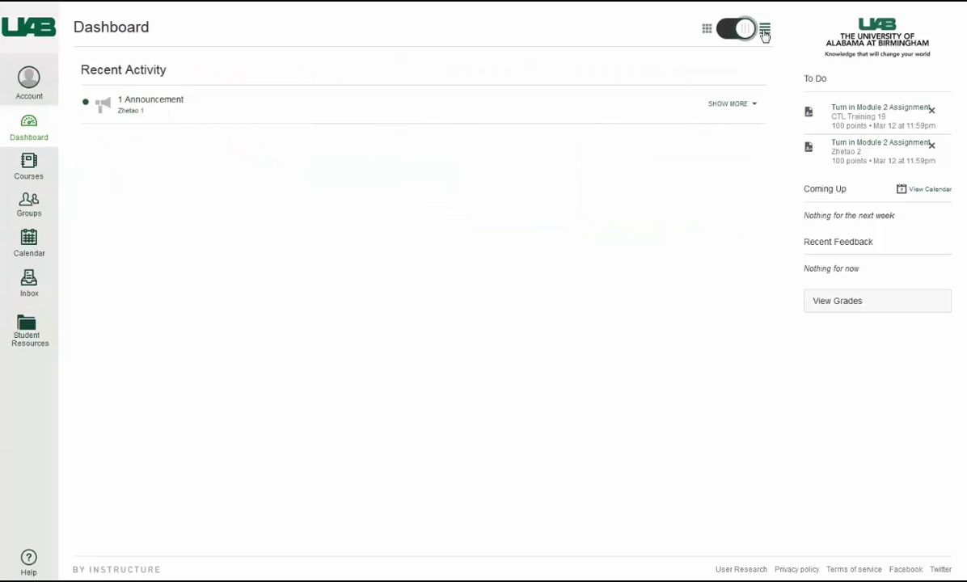
left_click(706, 31)
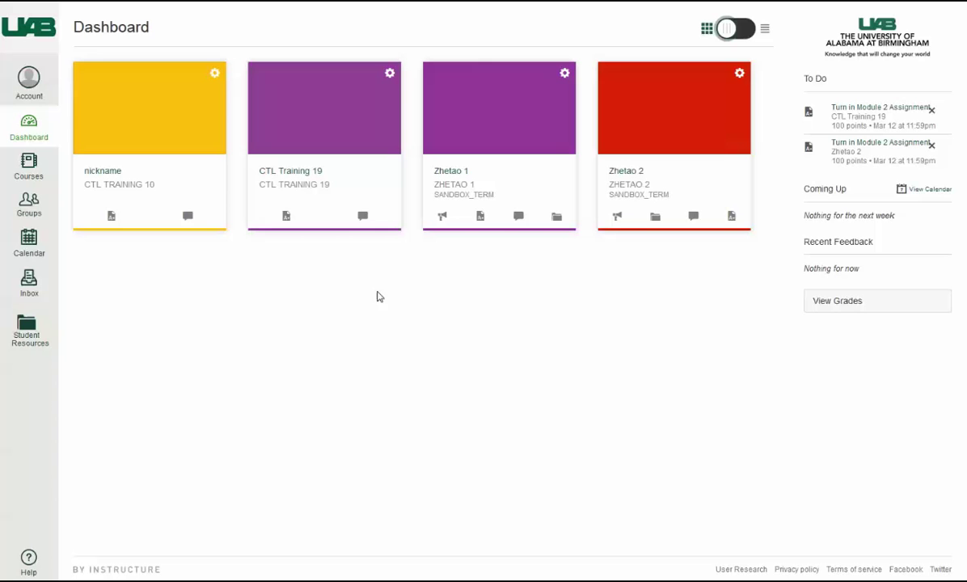
left_click(214, 74)
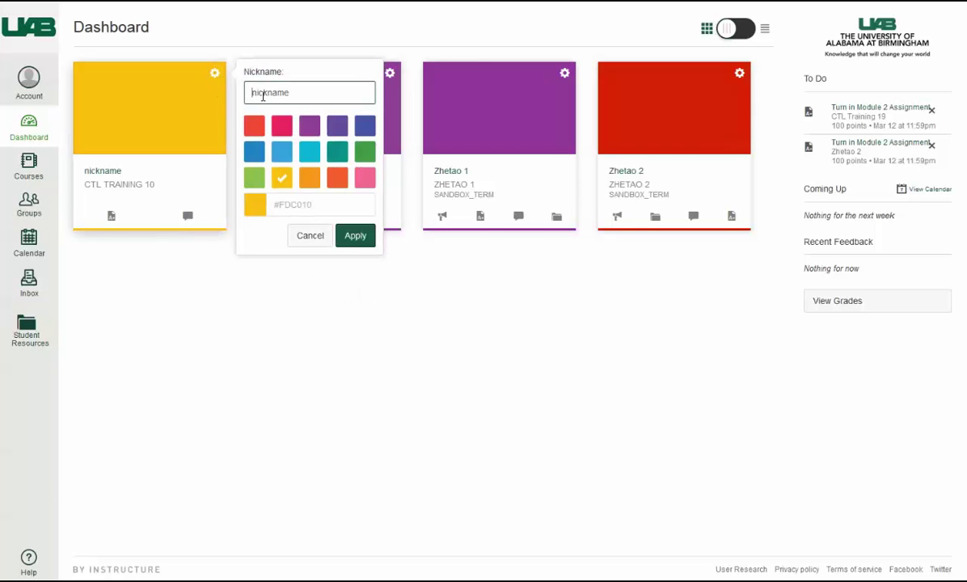
left_click(301, 96)
left_click_drag(289, 92, 236, 89)
left_click(294, 94)
left_click(310, 236)
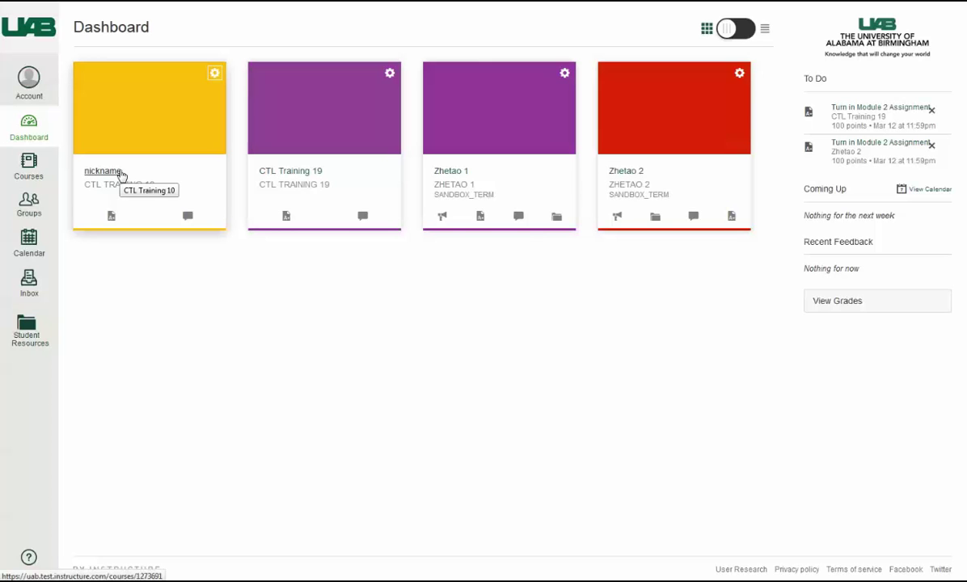
Clear the CTL Training 10 nickname, then discard that change
left_click(215, 76)
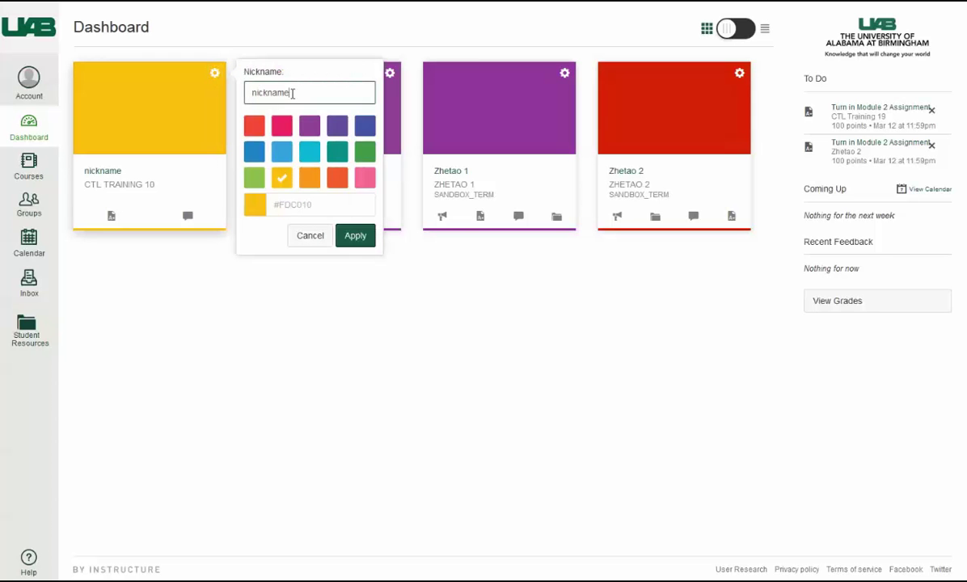
double_click(287, 93)
key("BackSpace")
left_click(306, 235)
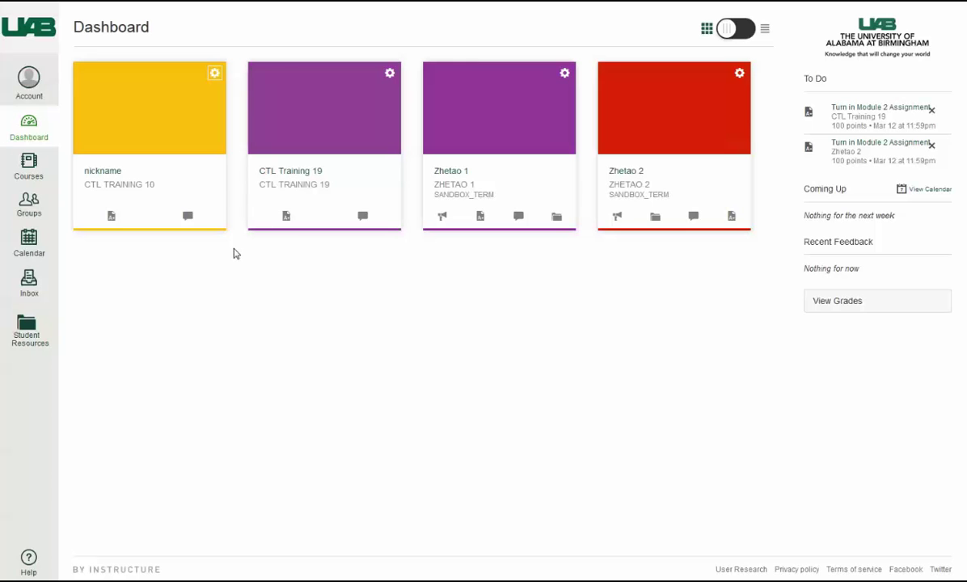
Change the CTL Training 10 card colour from yellow to teal #009688 and apply it
left_click(214, 74)
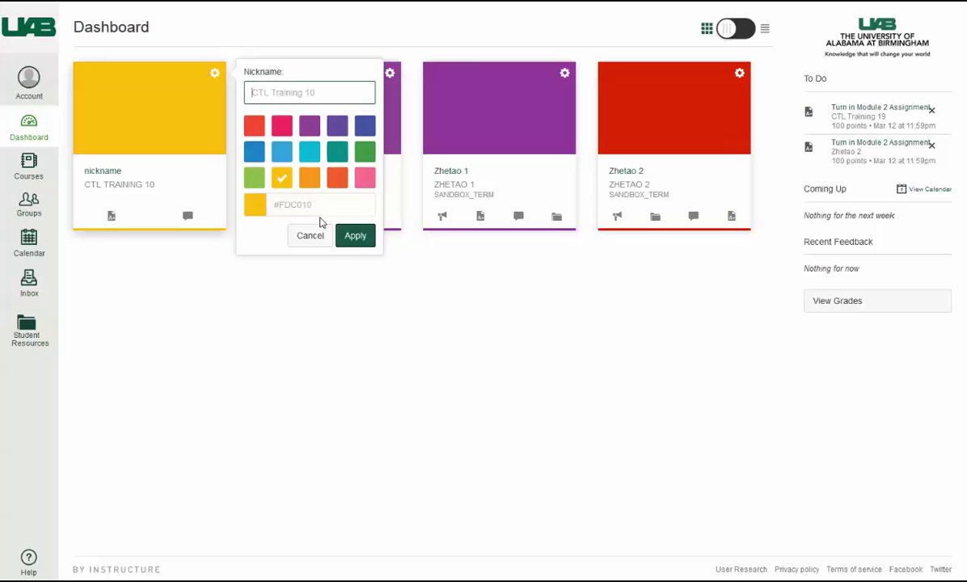
left_click(339, 156)
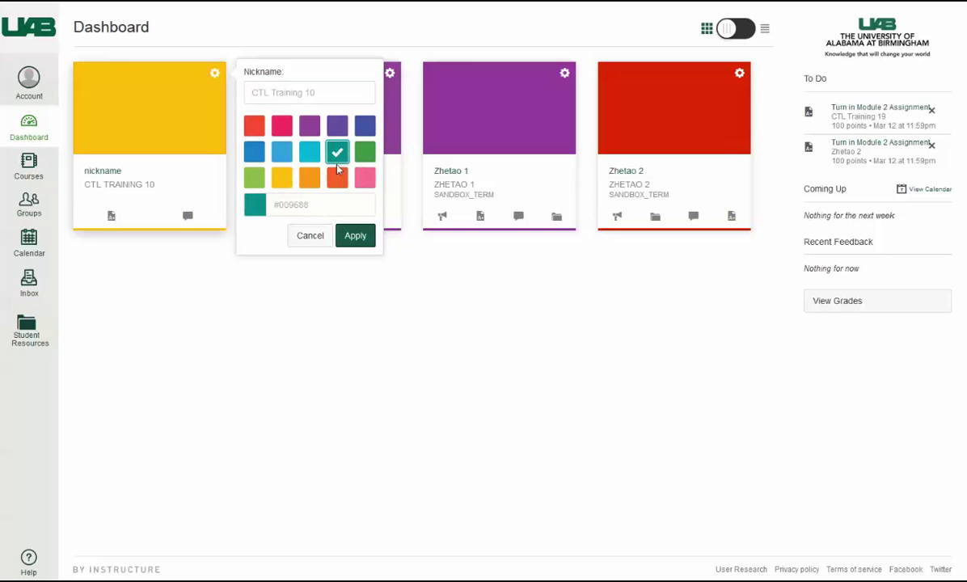
left_click(335, 209)
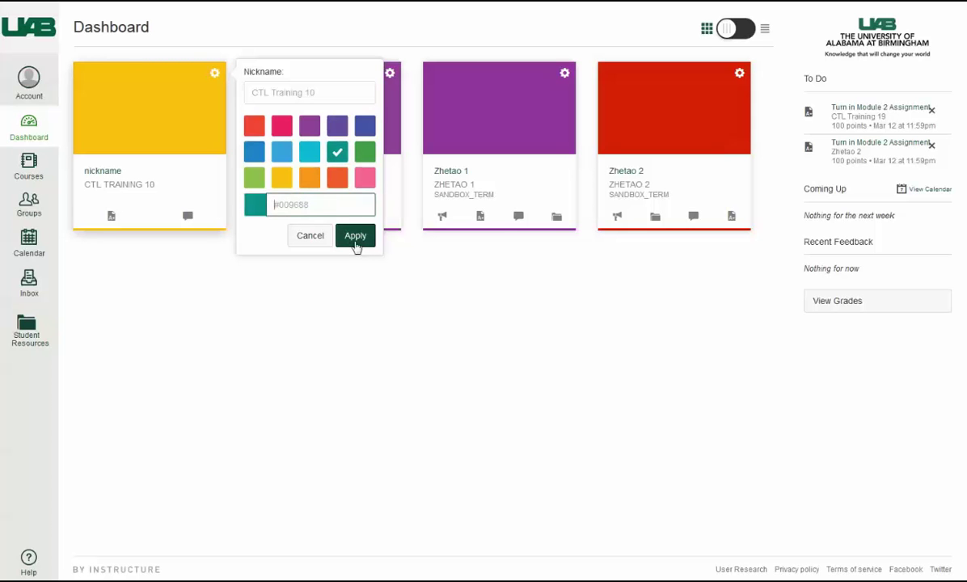
left_click(355, 235)
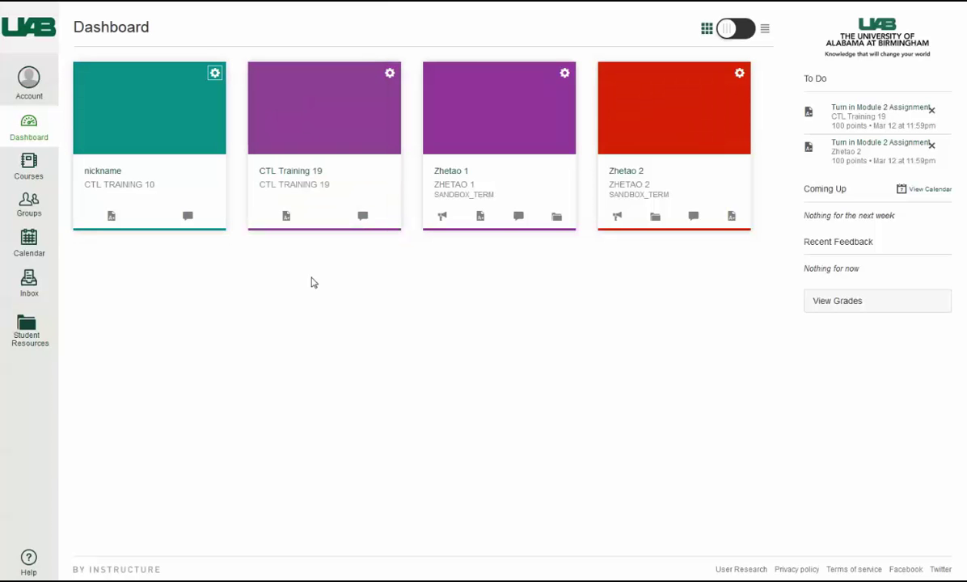
left_click(765, 31)
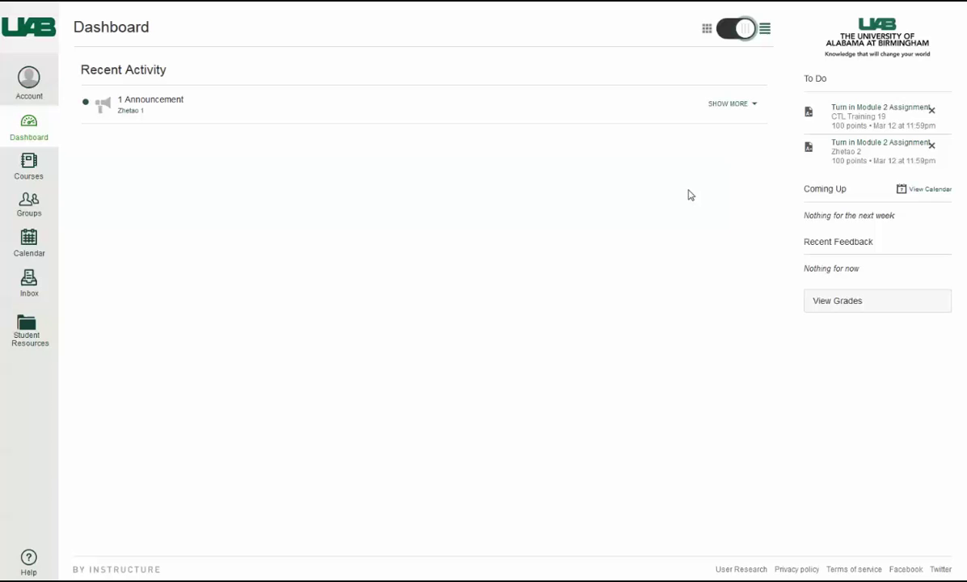
left_click(739, 109)
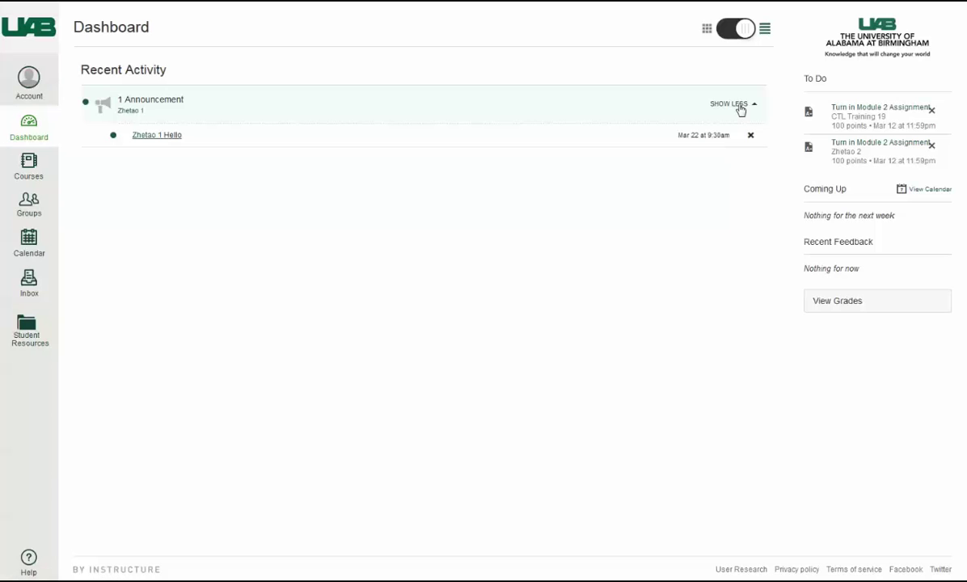
left_click(739, 109)
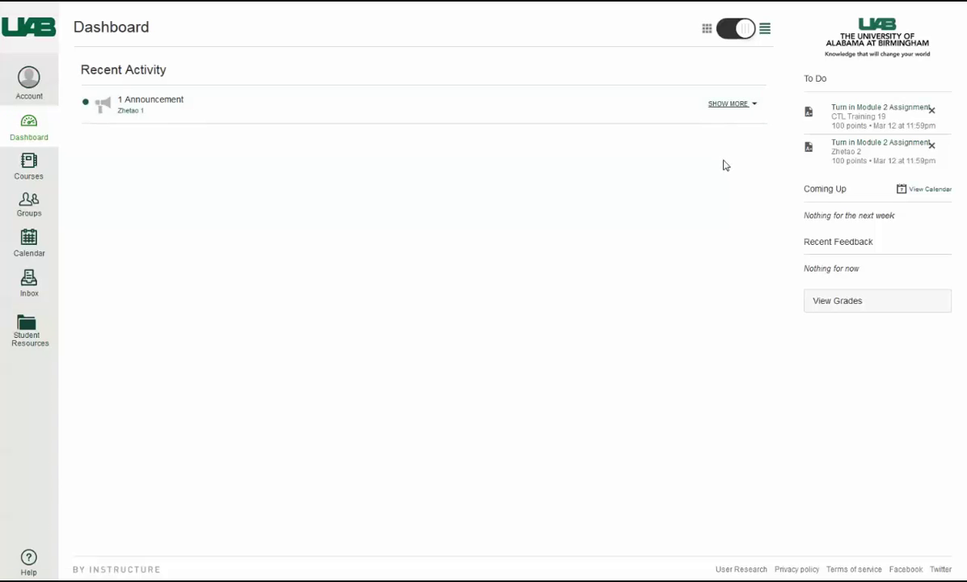
left_click(734, 110)
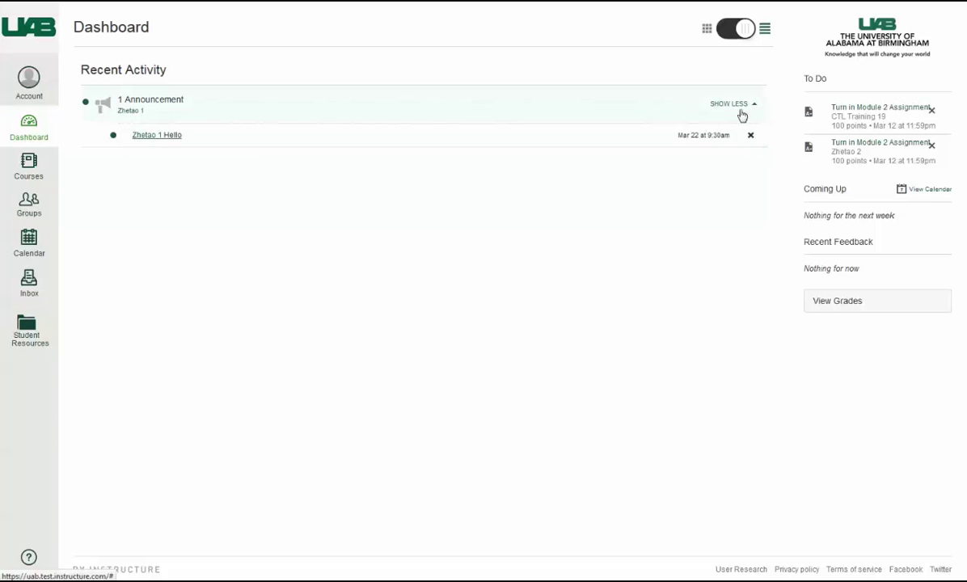
left_click(739, 107)
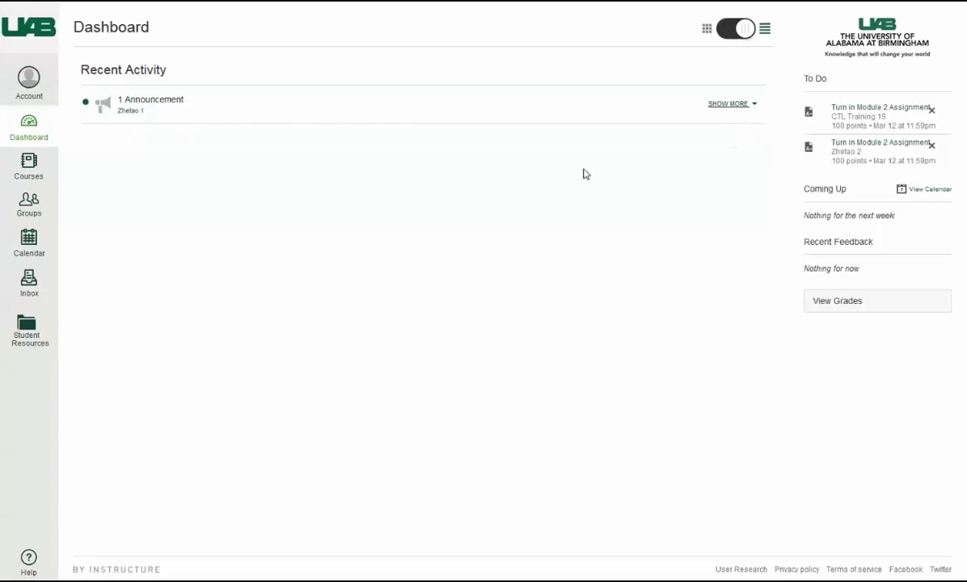
left_click(707, 29)
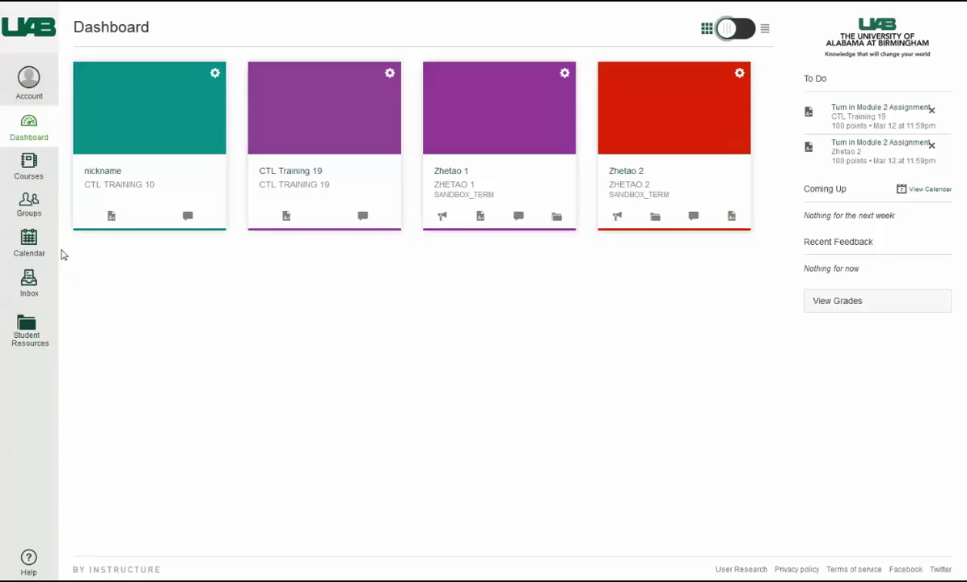
left_click(29, 84)
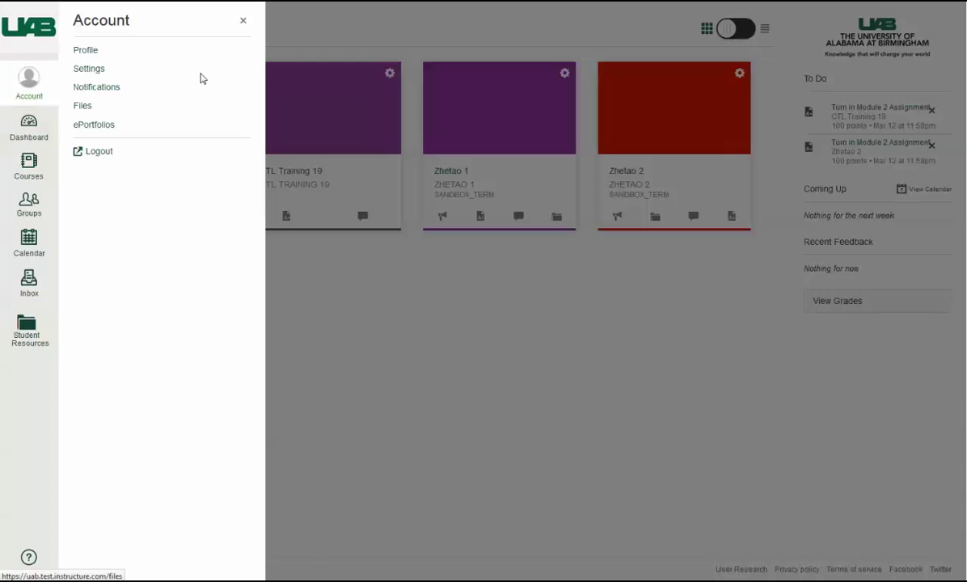
left_click(243, 21)
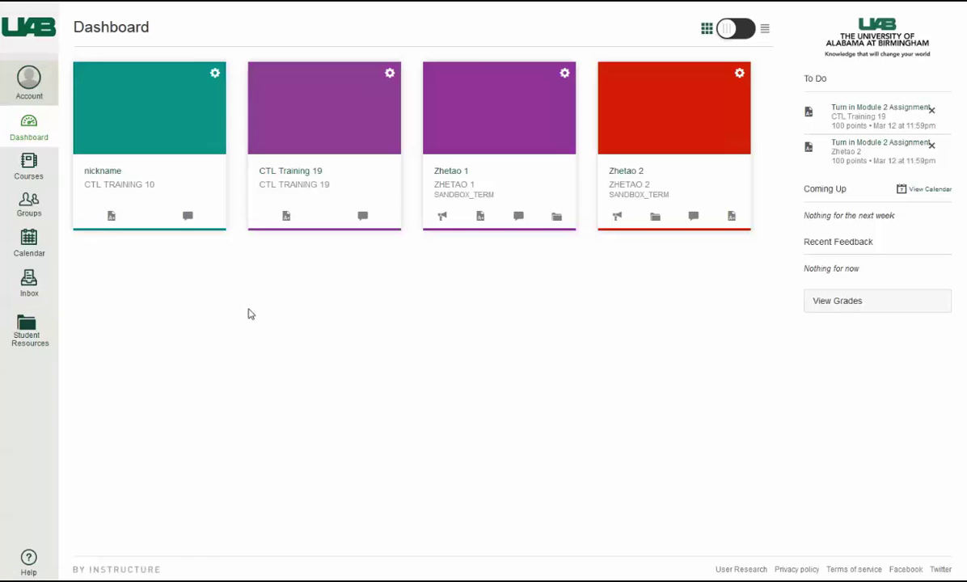
Go to All Courses from the Courses tray to list four starred courses and two groups
left_click(36, 178)
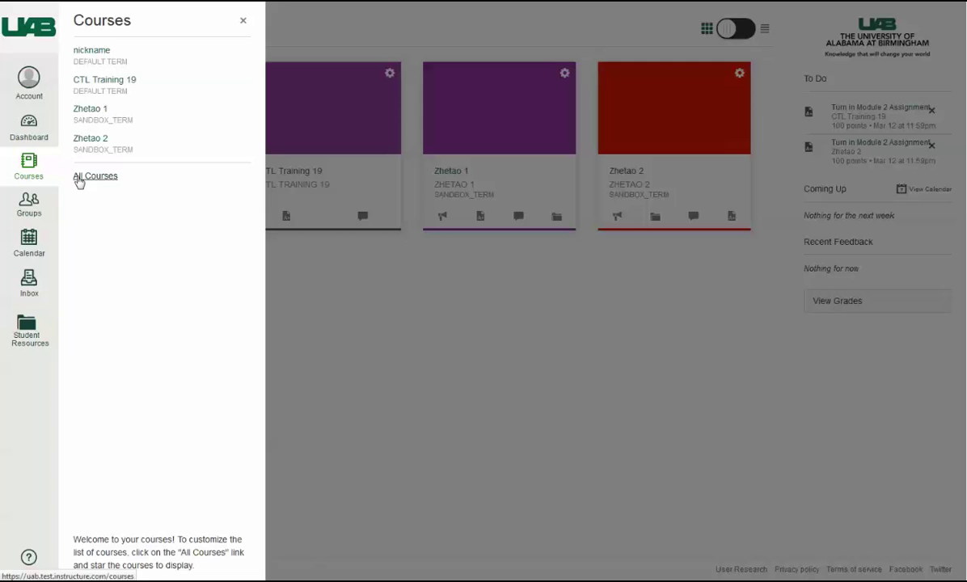
left_click(79, 178)
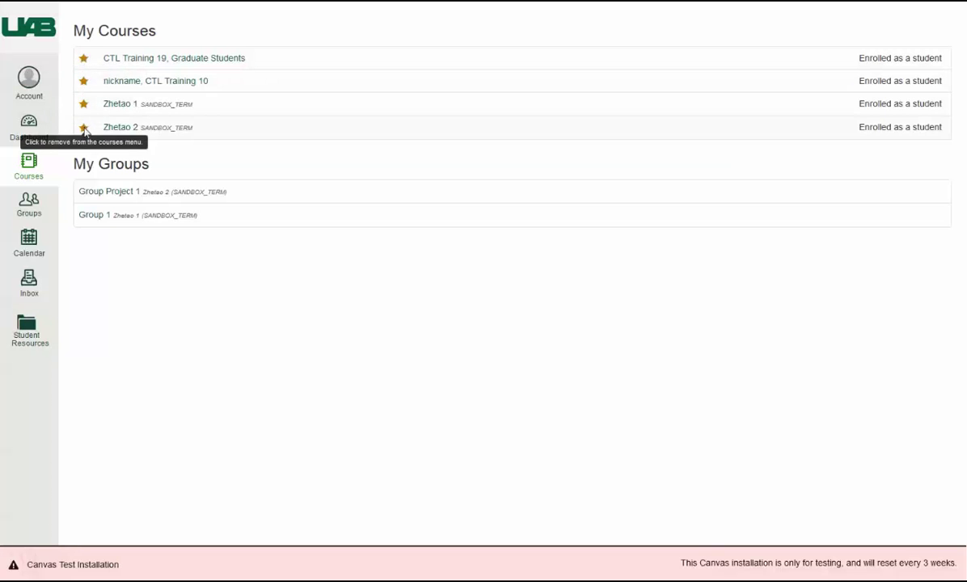
Open the Groups tray, then switch to the March 2016 Calendar with the Module 2 Assignment items
left_click(45, 208)
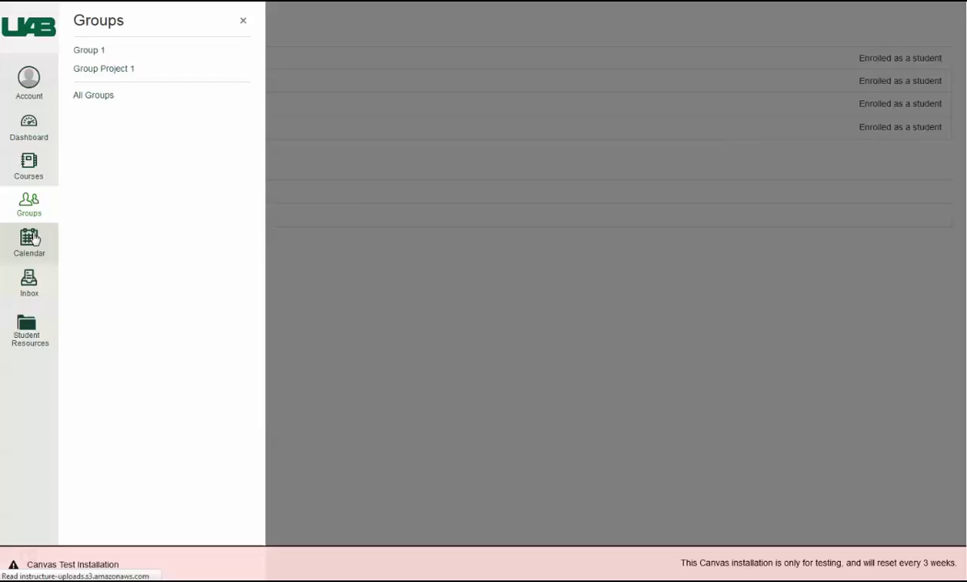
left_click(35, 237)
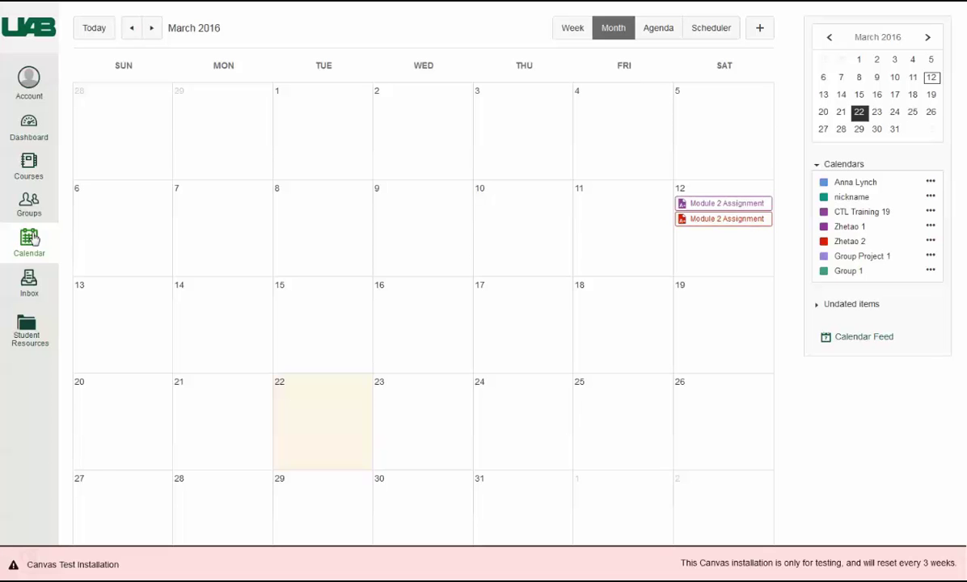
Visit the Inbox, dismiss the test-installation banner, and bring up the Help options
left_click(30, 280)
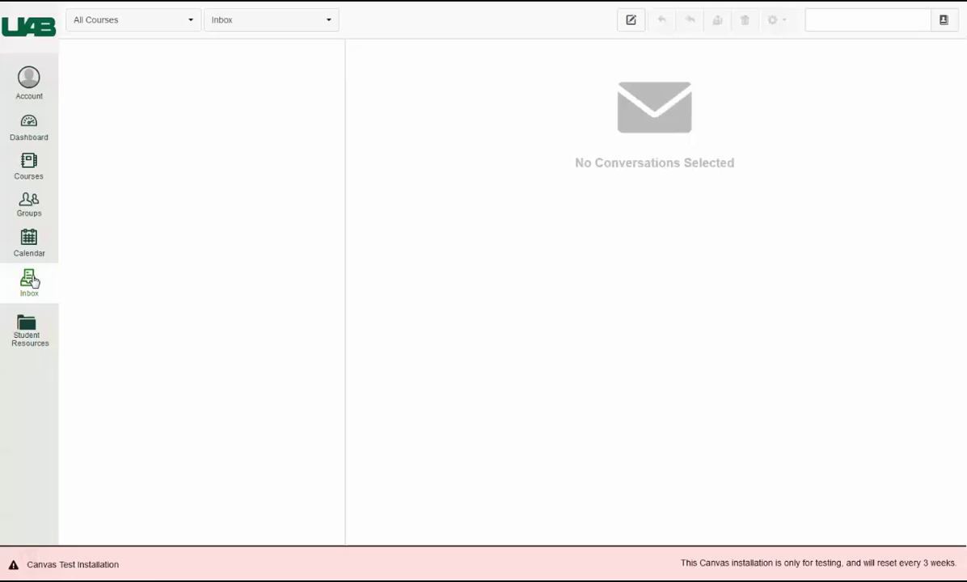
left_click(13, 568)
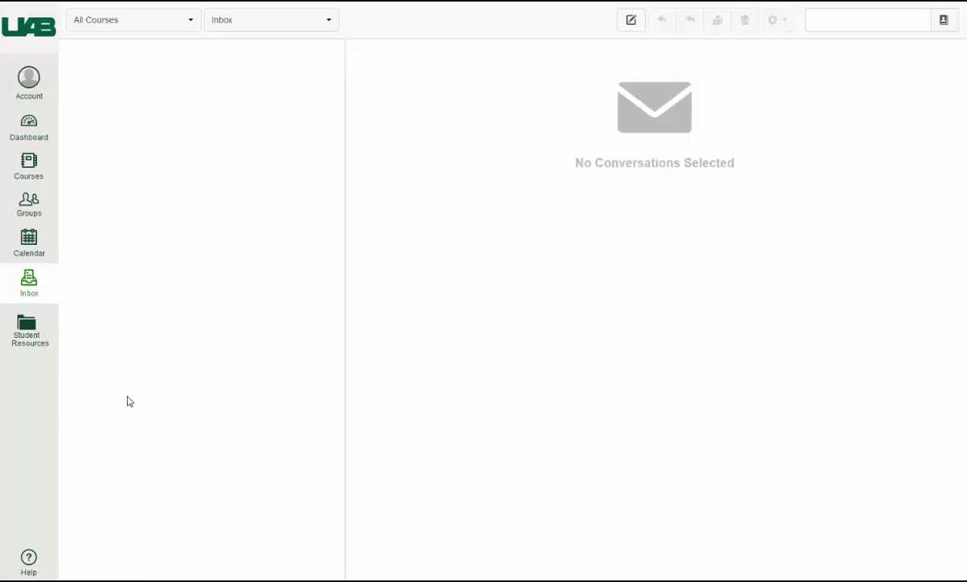
left_click(29, 557)
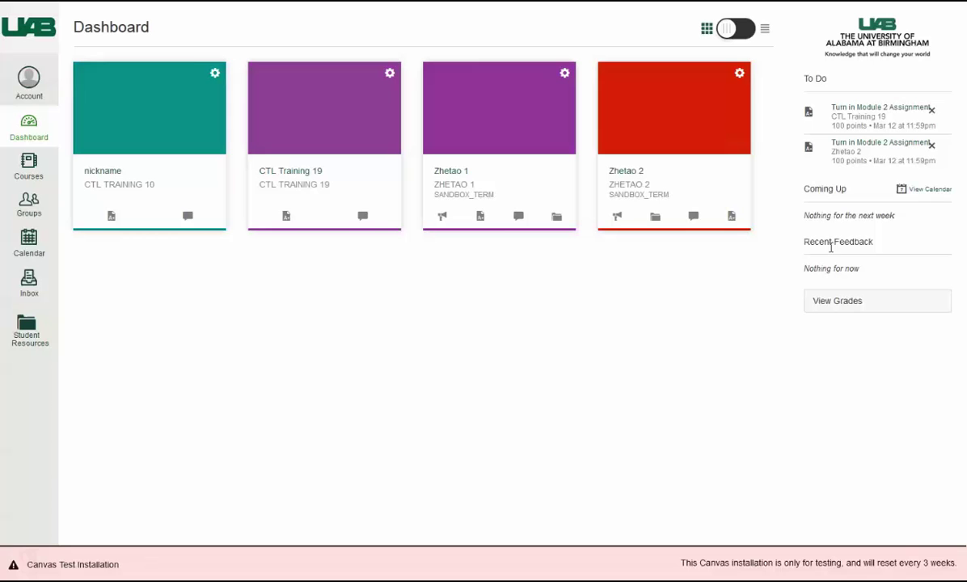
Highlight the Recent Feedback heading in the dashboard sidebar, then clear the selection
left_click_drag(873, 243, 809, 242)
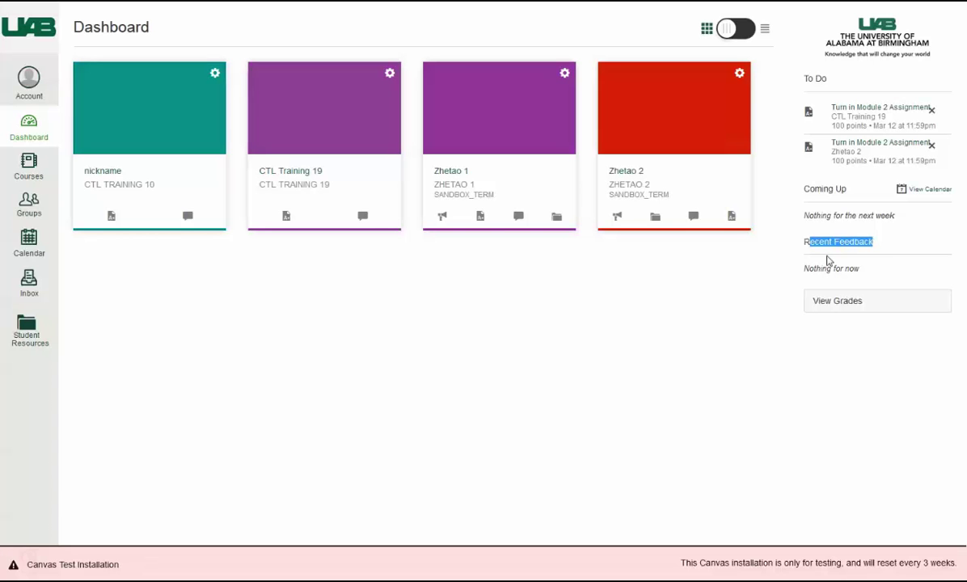
left_click(816, 331)
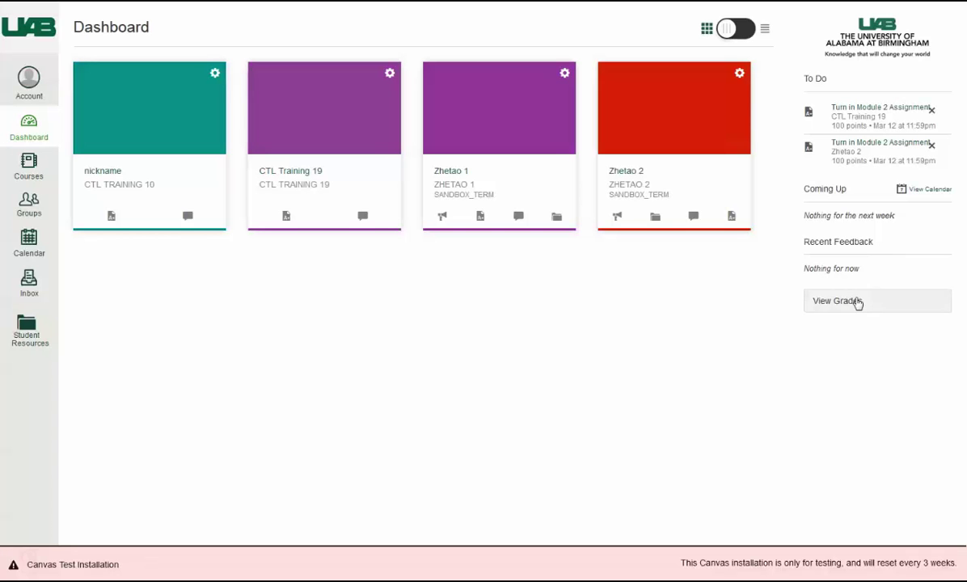
Open View Grades to see all four courses' grades, then the Courses tray
left_click(853, 303)
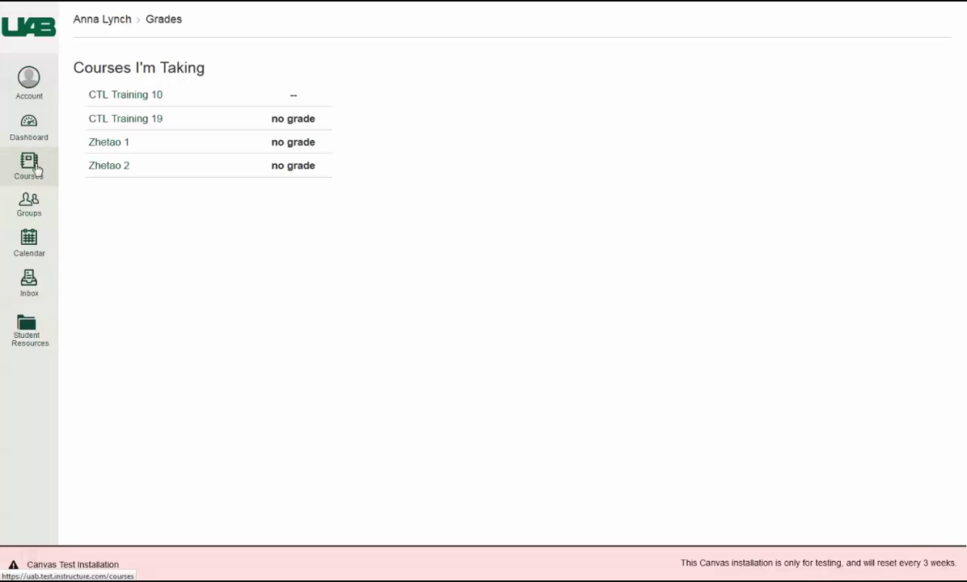
left_click(31, 168)
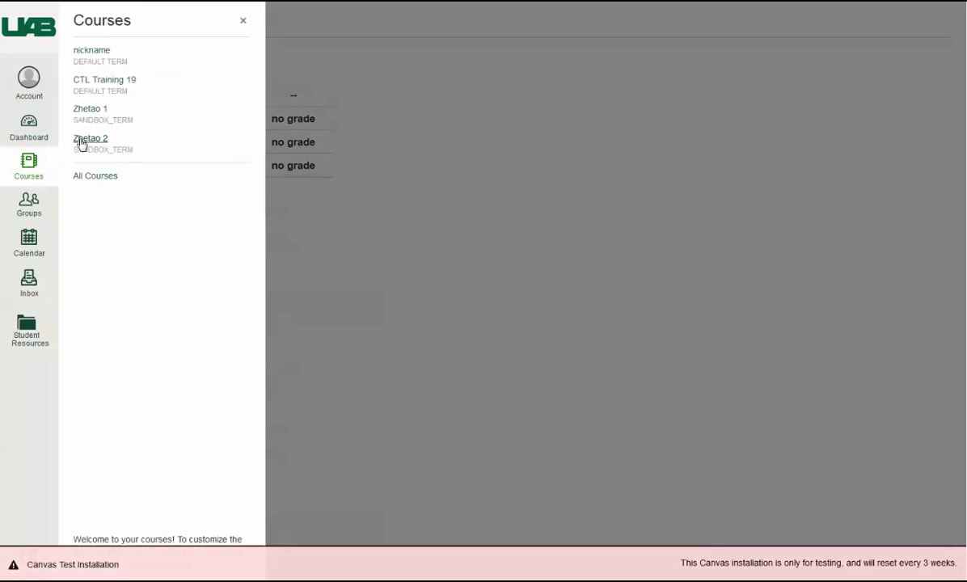
Select Zhetao 2 in the Courses tray to reach its course home page
left_click(81, 141)
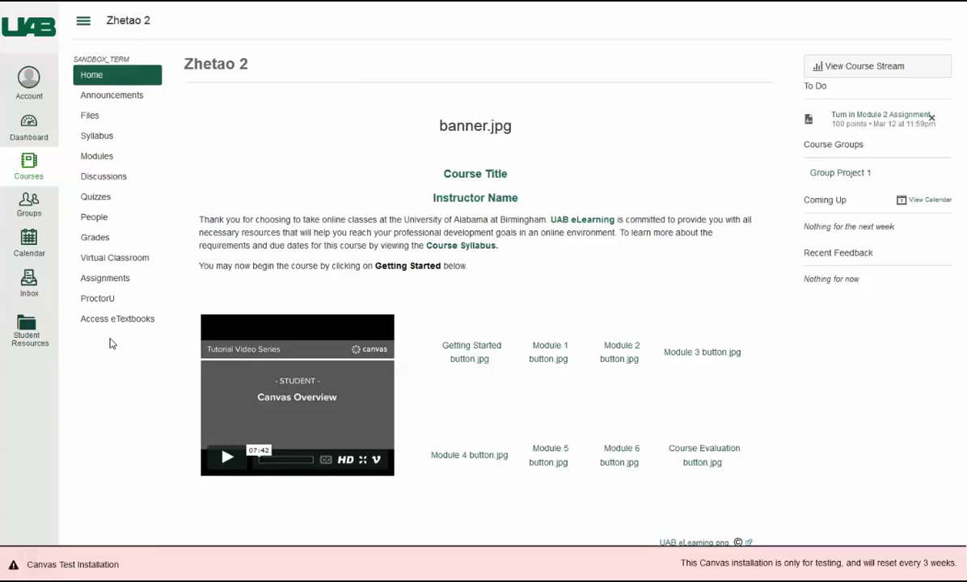
left_click(14, 569)
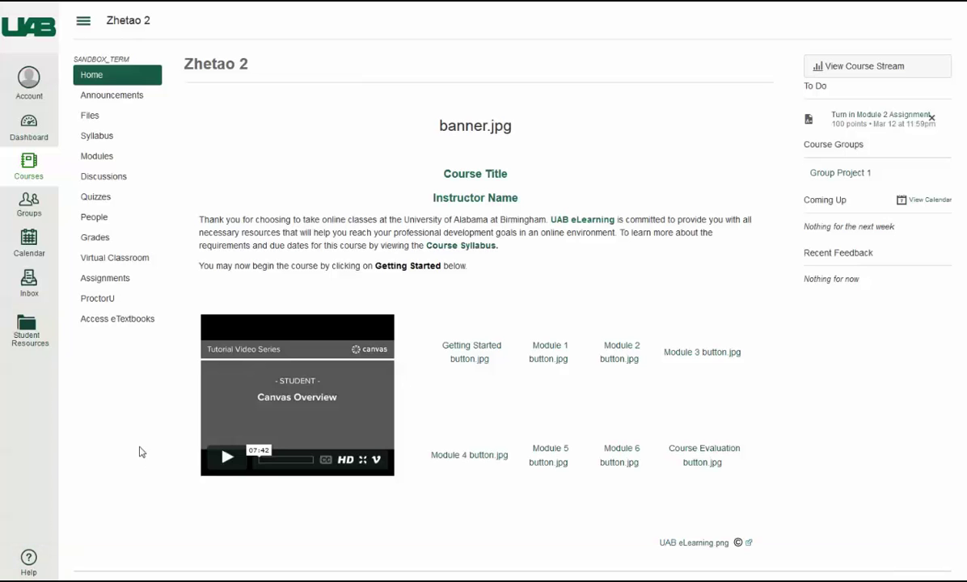
left_click(83, 22)
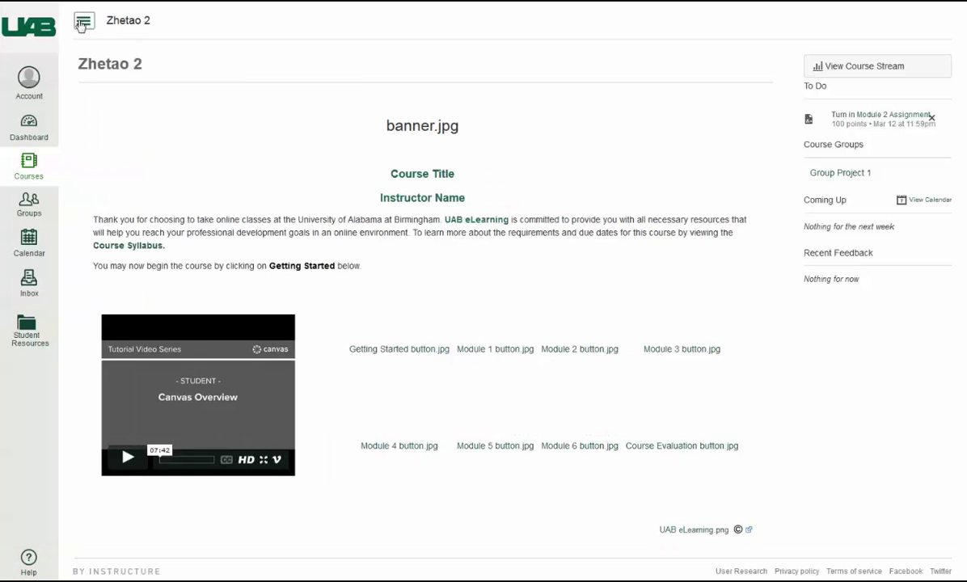
left_click(82, 22)
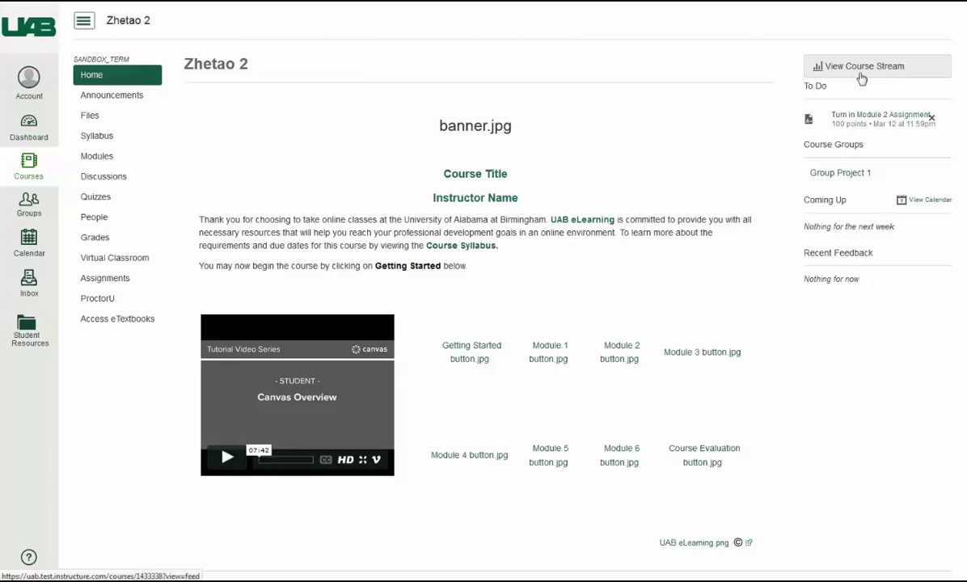
left_click_drag(766, 83, 826, 88)
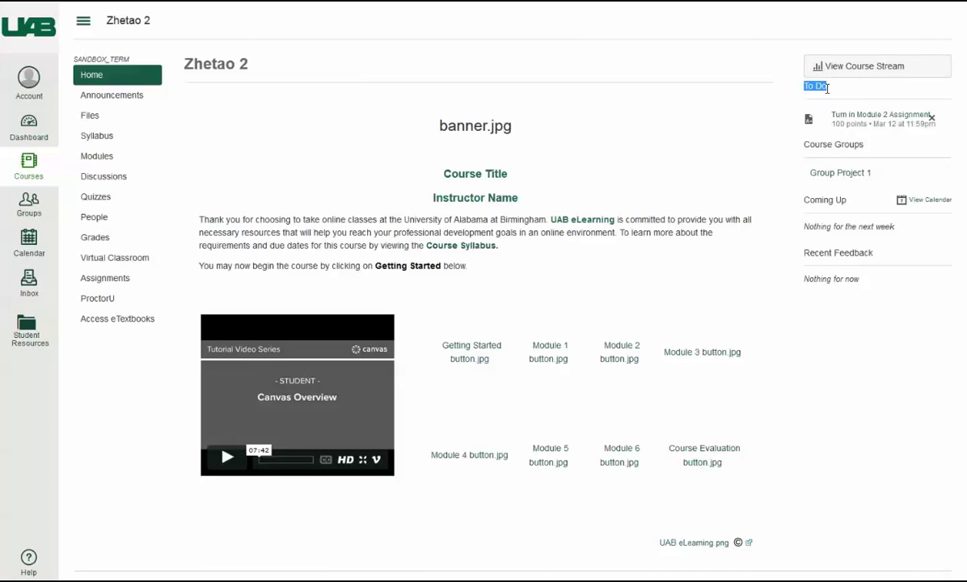
left_click(806, 161)
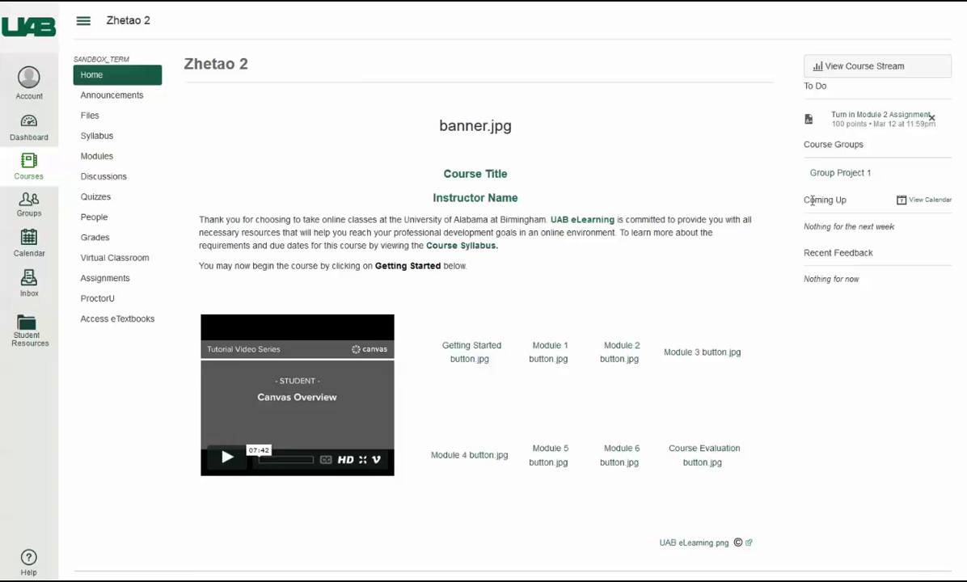